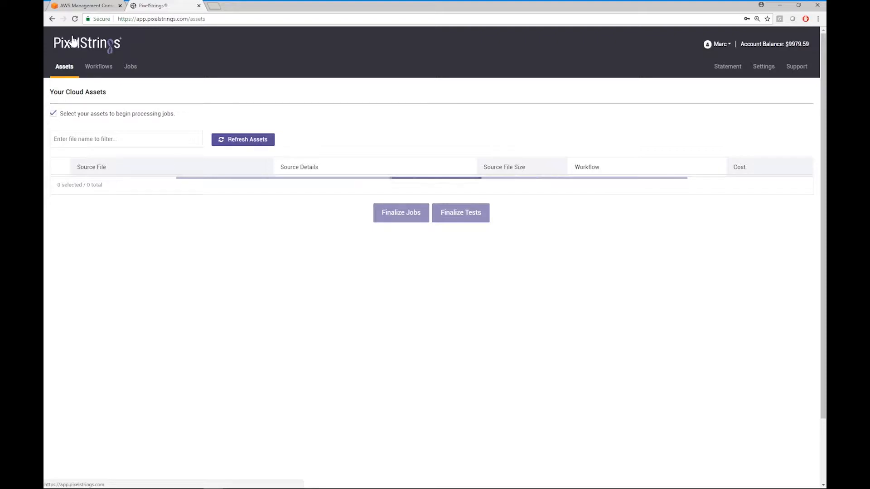
# Step: Switch to the AWS Management Console, search the services for s3, and open S3
pyautogui.click(87, 6)
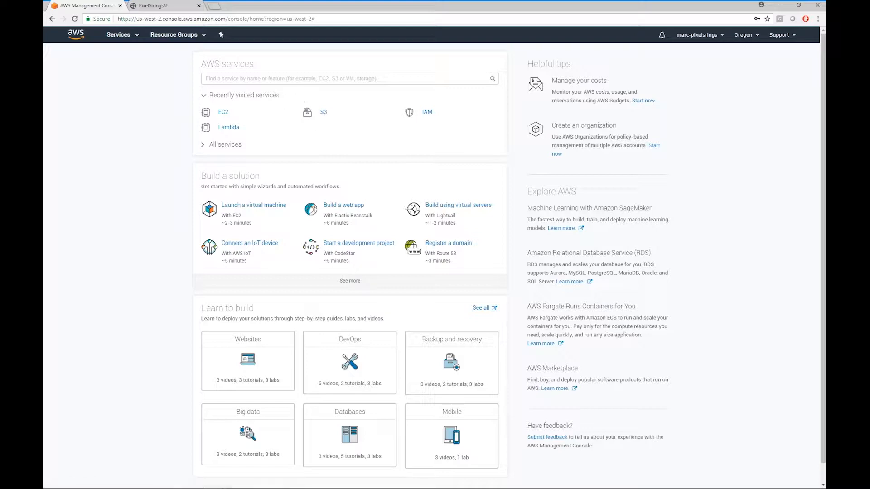
pyautogui.write('s3')
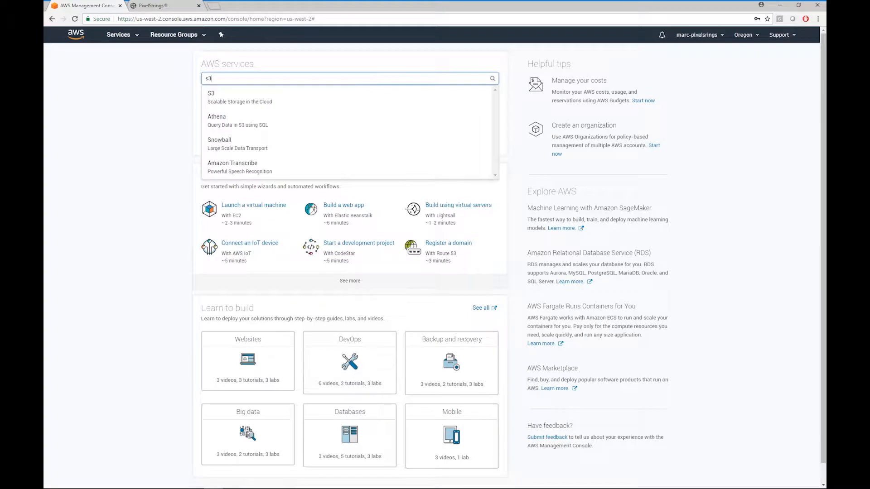
pyautogui.click(270, 95)
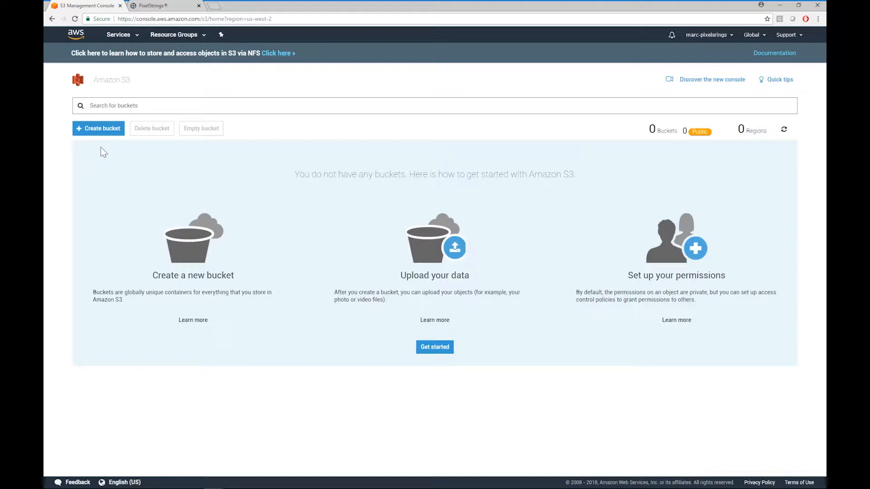
# Step: Create an S3 bucket named pixelstrings-input-bucket, keeping the default region and options
pyautogui.click(99, 128)
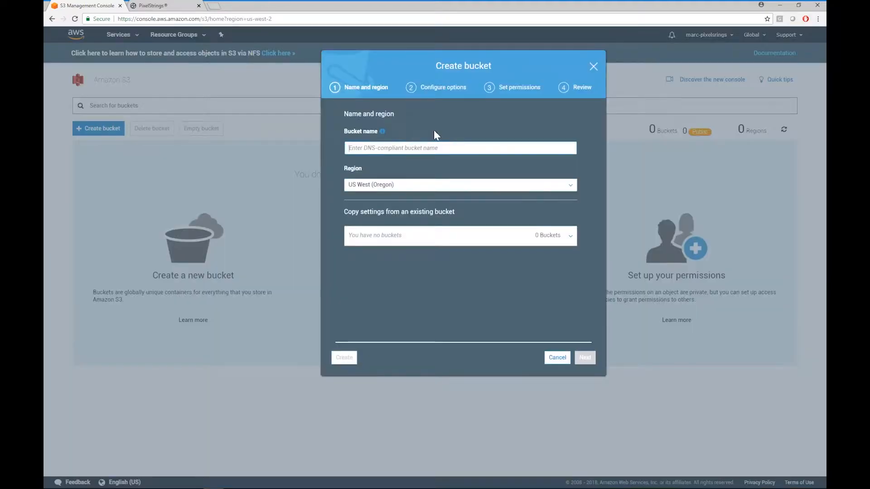
pyautogui.write('pix')
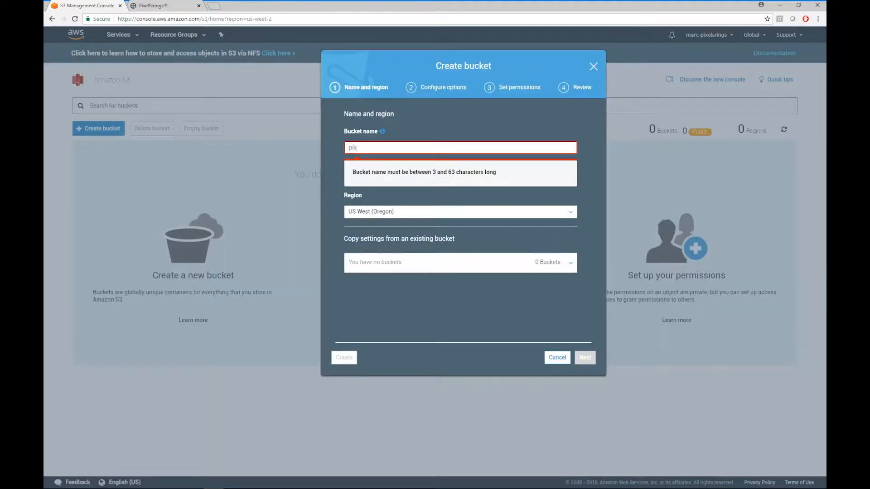
pyautogui.write('elstrings')
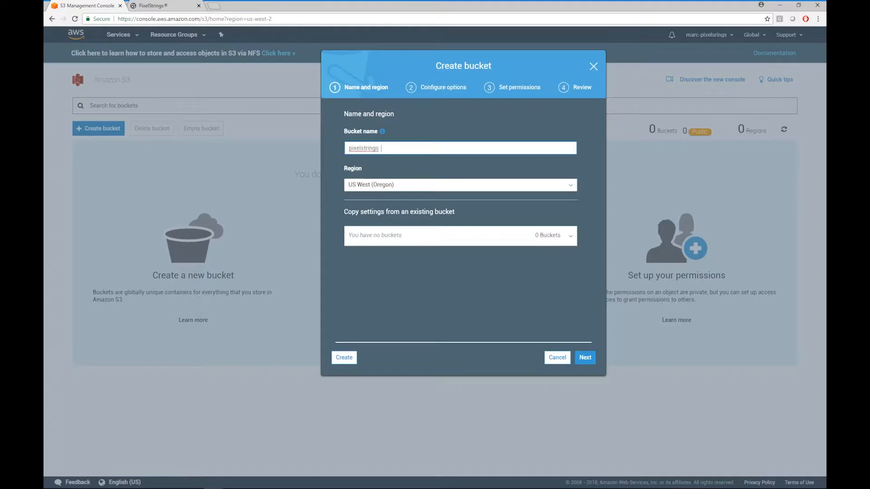
pyautogui.write('-input-bucket')
pyautogui.click(395, 165)
pyautogui.click(342, 358)
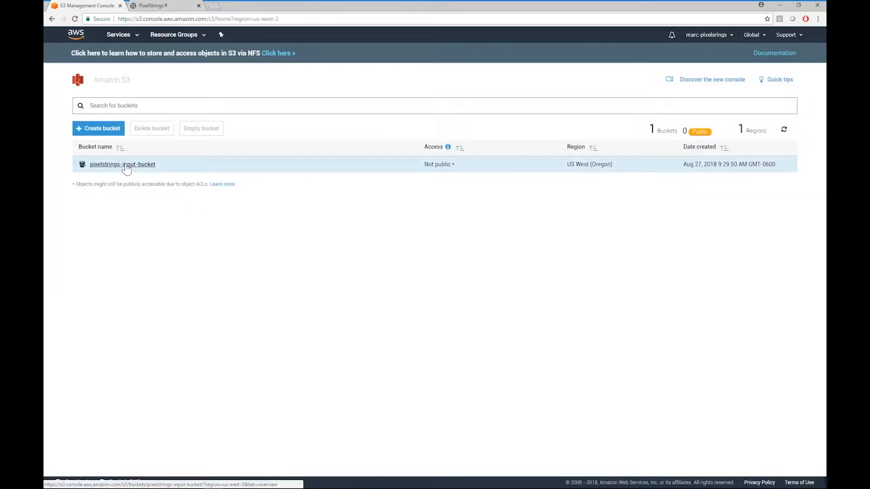
# Step: Upload Sample_file.mov from the G: drive's upload folder into pixelstrings-input-bucket
pyautogui.click(126, 165)
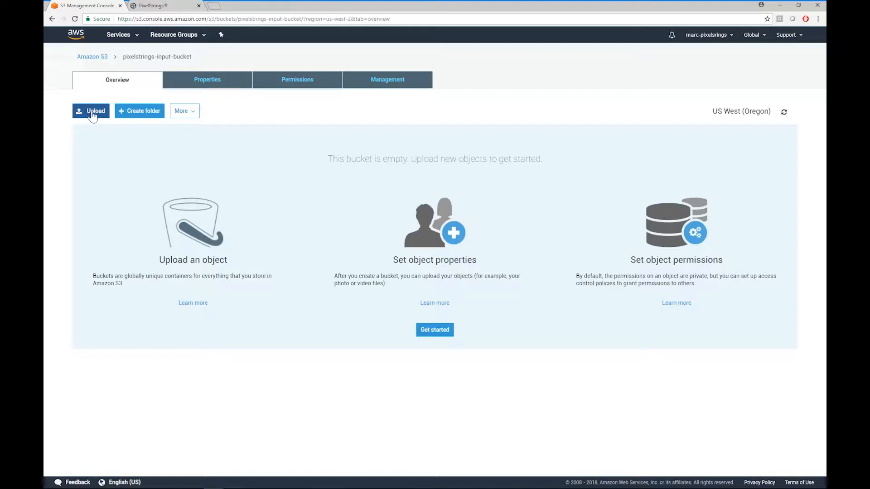
pyautogui.click(93, 112)
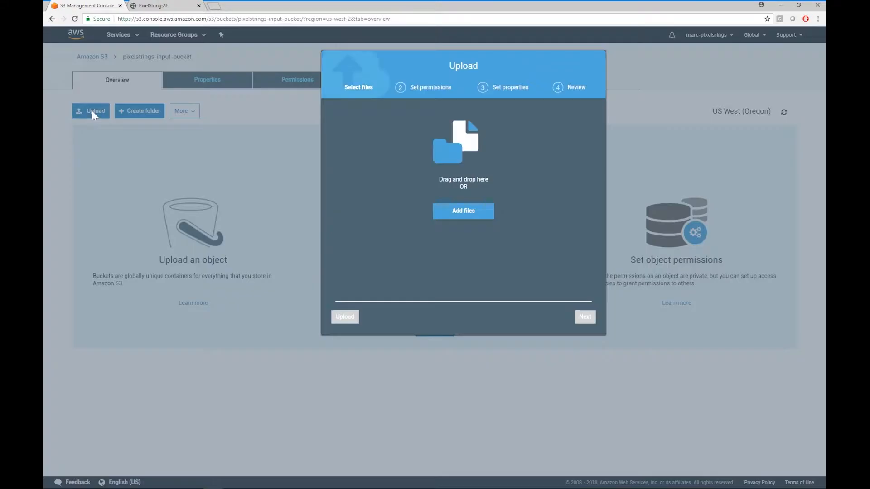
pyautogui.click(462, 213)
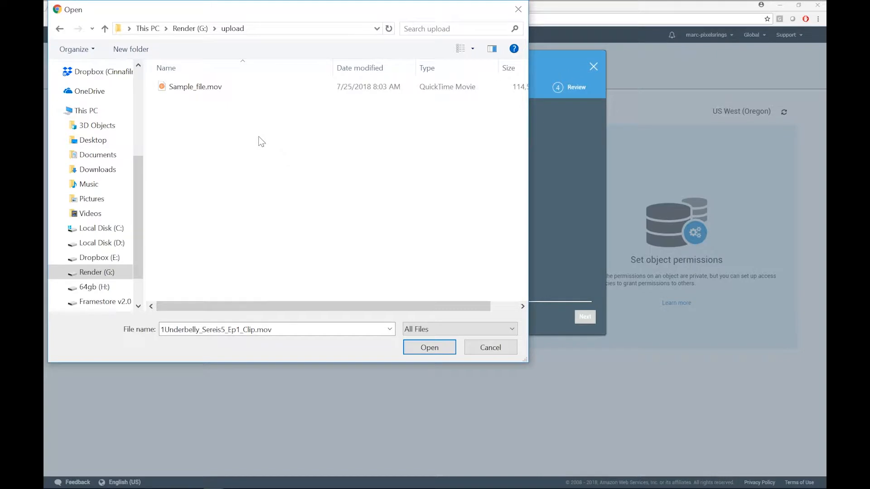
pyautogui.click(214, 86)
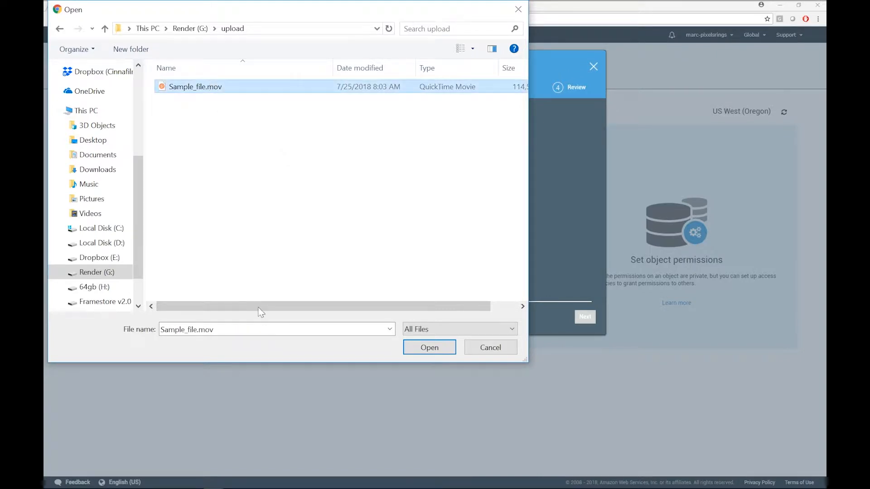
pyautogui.click(421, 346)
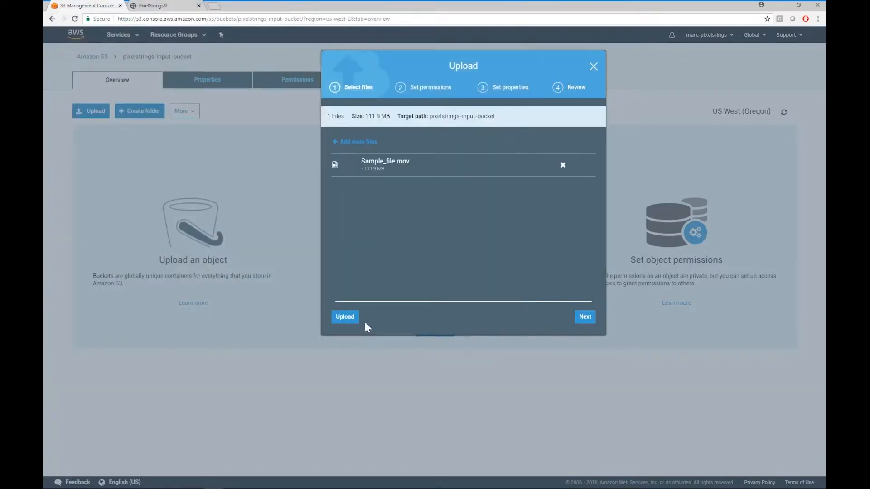
pyautogui.click(339, 315)
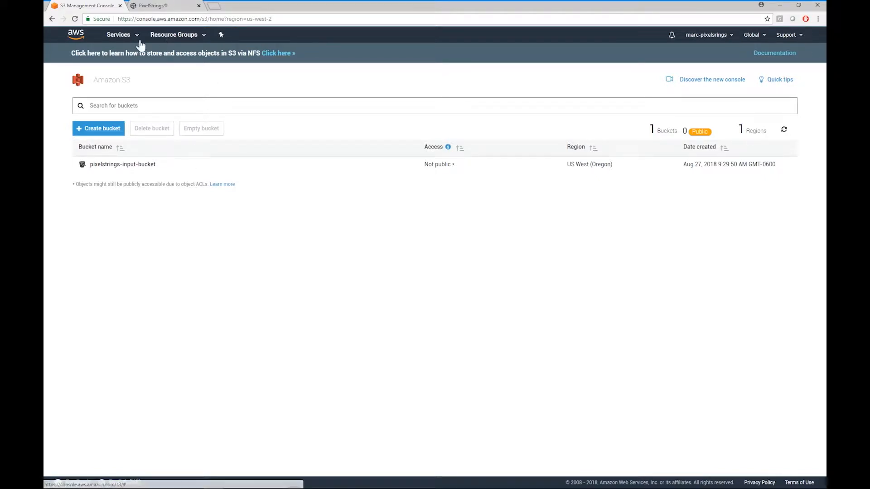
# Step: Search the AWS services for iam and open the IAM console
pyautogui.click(138, 39)
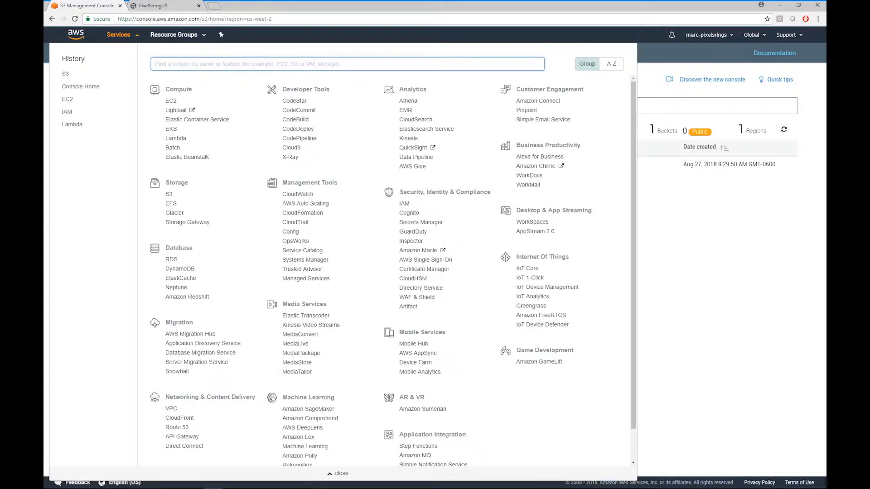
pyautogui.write('lam')
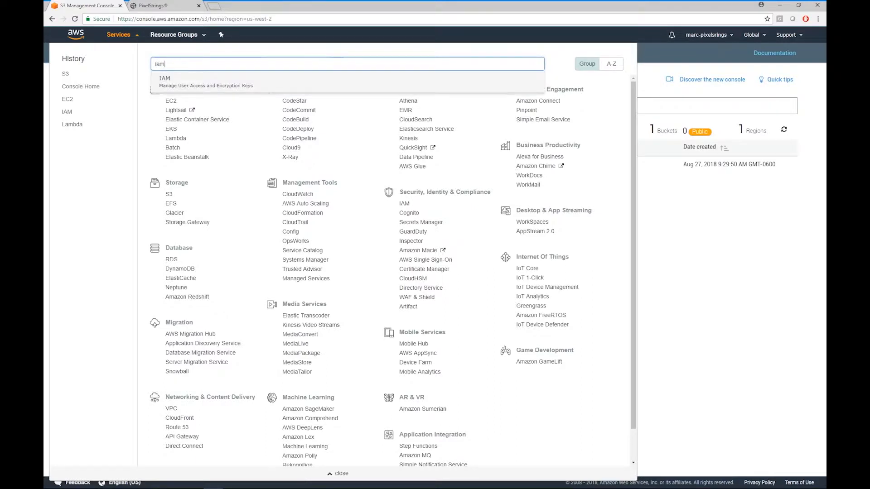
pyautogui.click(168, 82)
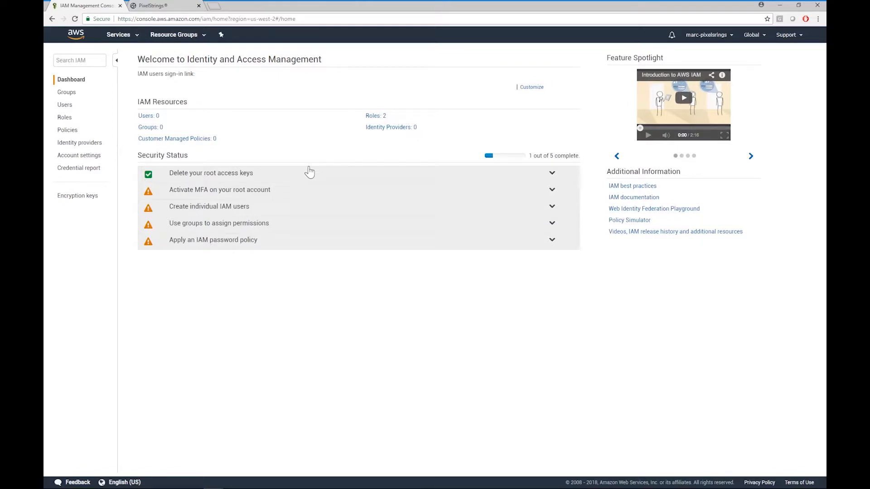
# Step: Begin adding an IAM user named pixelstrings_access with programmatic access and proceed to its permissions
pyautogui.click(151, 117)
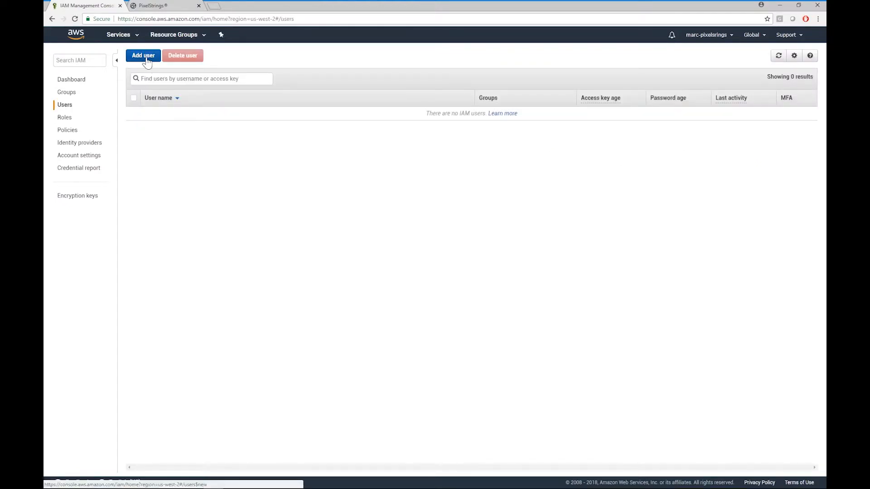
pyautogui.click(146, 56)
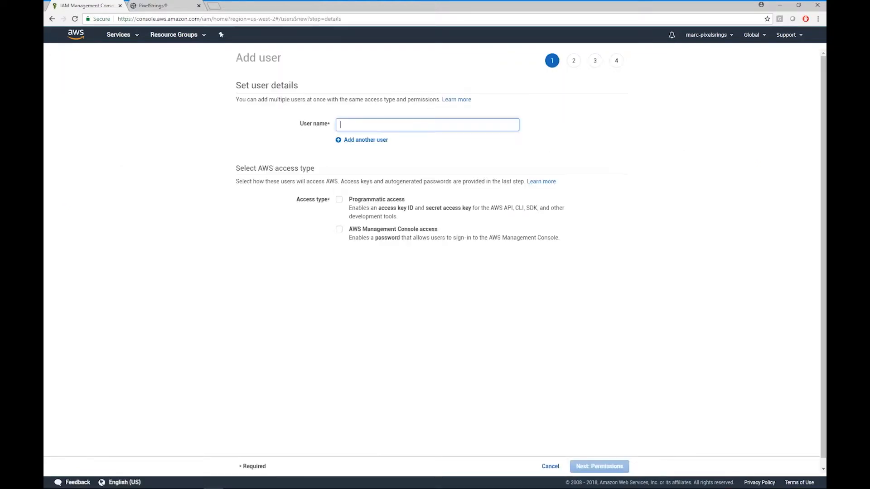
pyautogui.write('pixelstri')
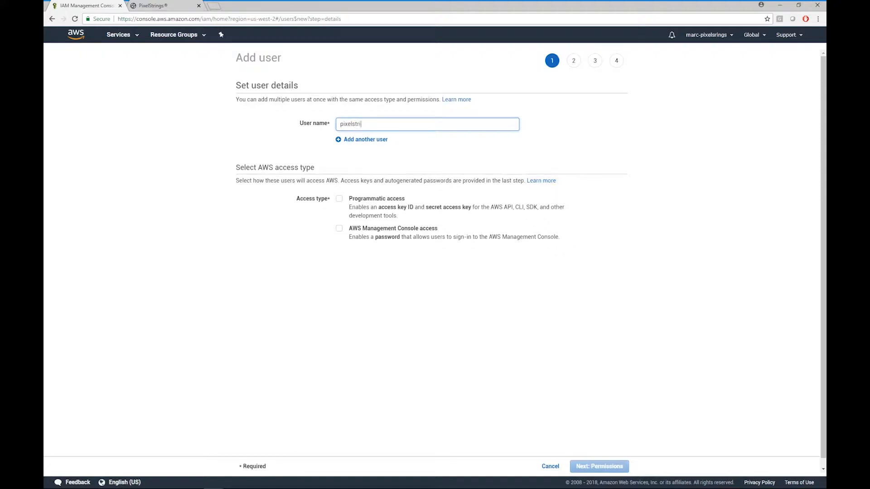
pyautogui.write('ngs_access')
pyautogui.click(340, 200)
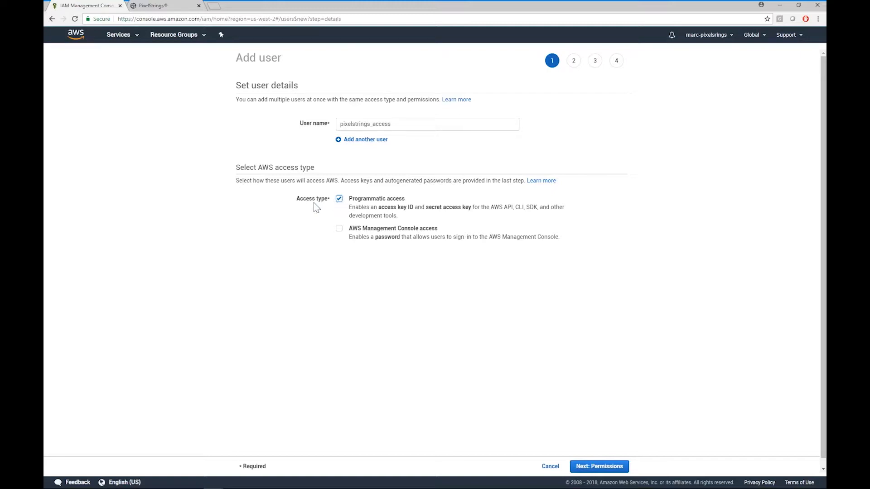
pyautogui.click(598, 467)
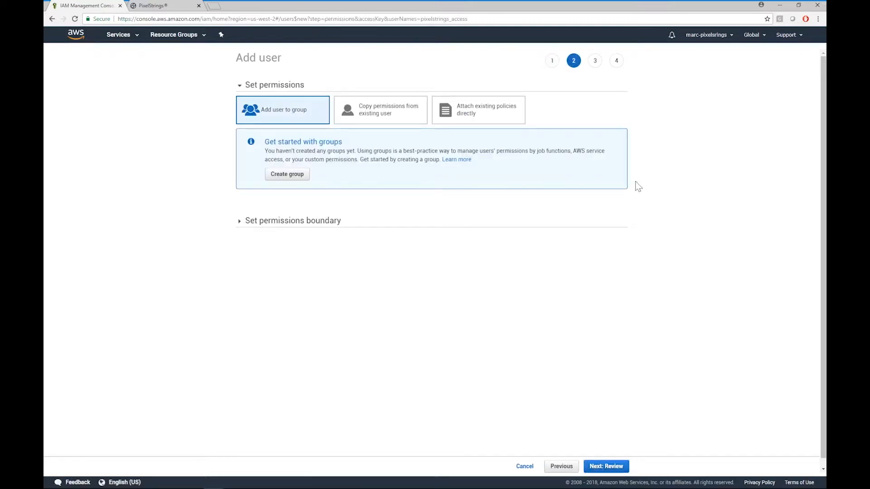
# Step: Attach the existing AmazonS3FullAccess policy directly to the new user and complete the user's creation
pyautogui.click(494, 126)
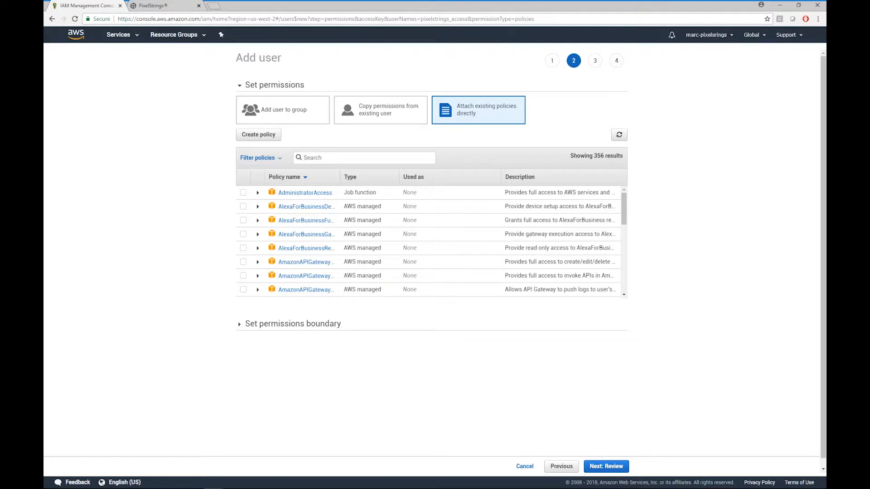
pyautogui.write('s3')
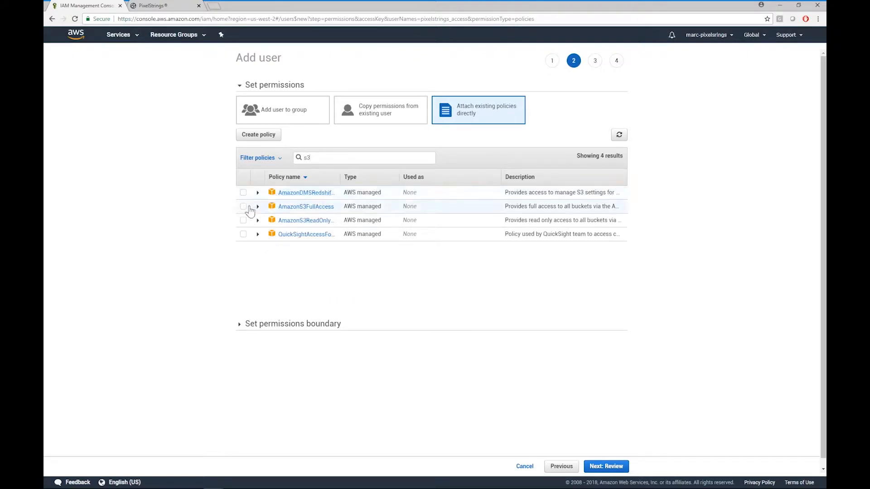
pyautogui.click(244, 207)
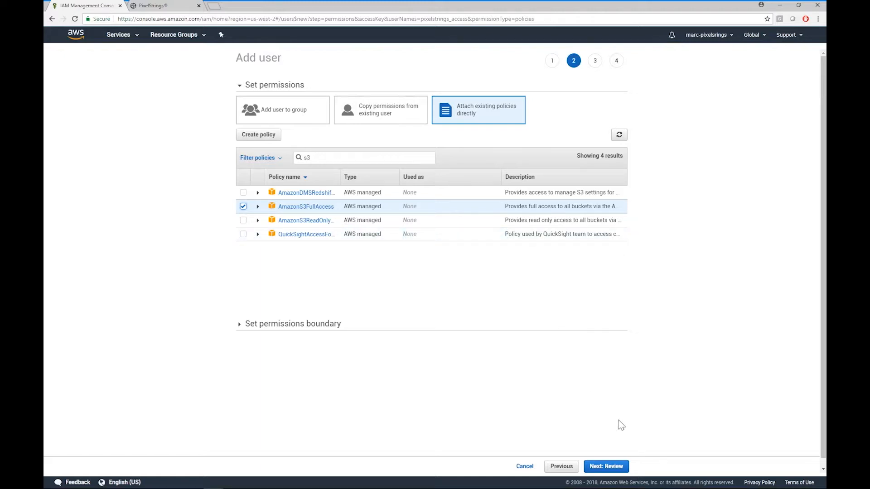
pyautogui.click(609, 466)
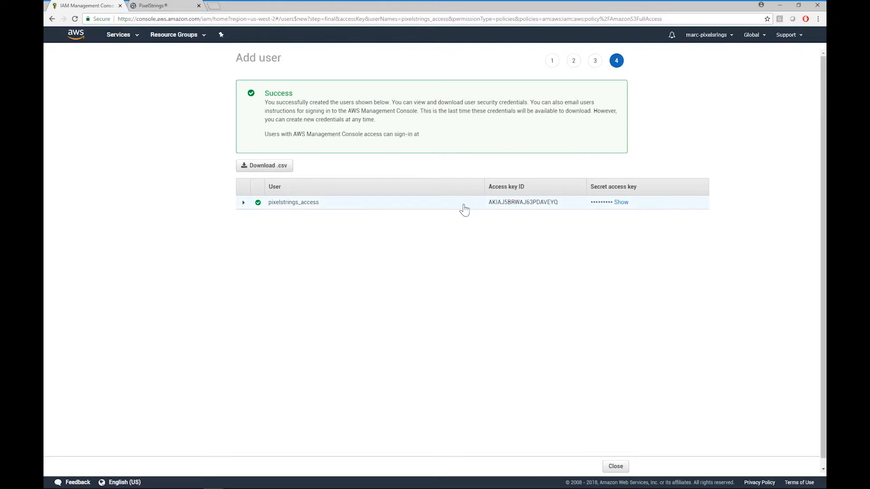
# Step: Switch to PixelStrings and open the storage locations in the account settings
pyautogui.click(149, 5)
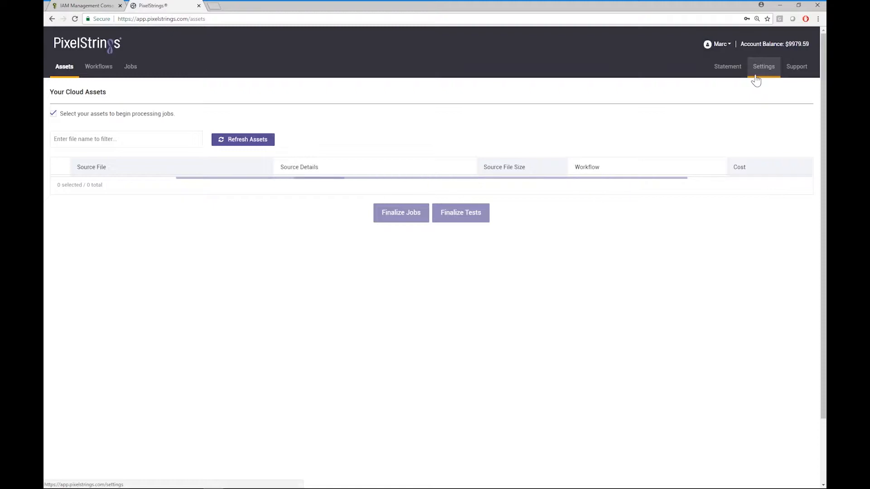
pyautogui.click(755, 77)
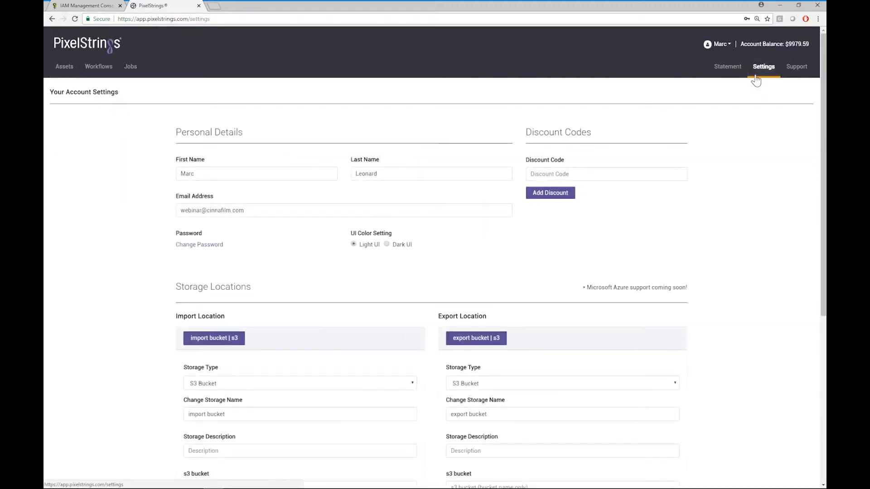
pyautogui.scroll(-4, 111, 233)
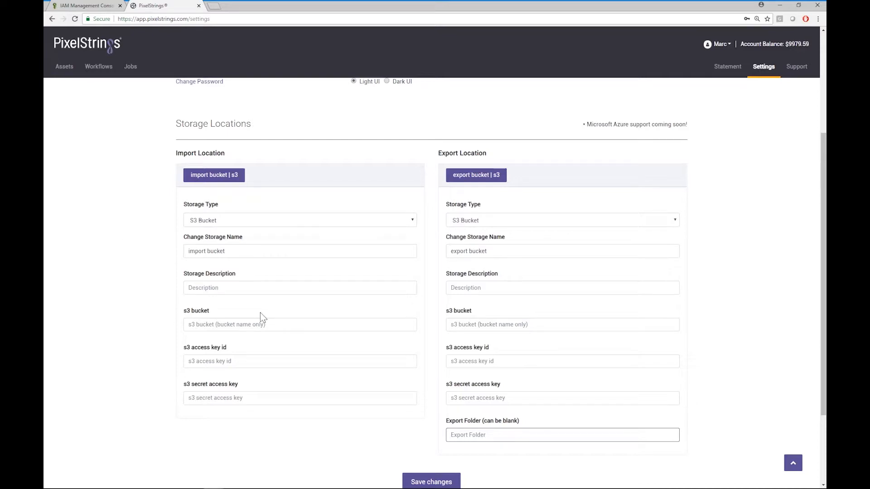
# Step: Set the storage descriptions to "pixelstrings import bucket" for the import location and "pixelstrings export bucket" for the export location
pyautogui.scroll(-1, 122, 249)
pyautogui.click(194, 247)
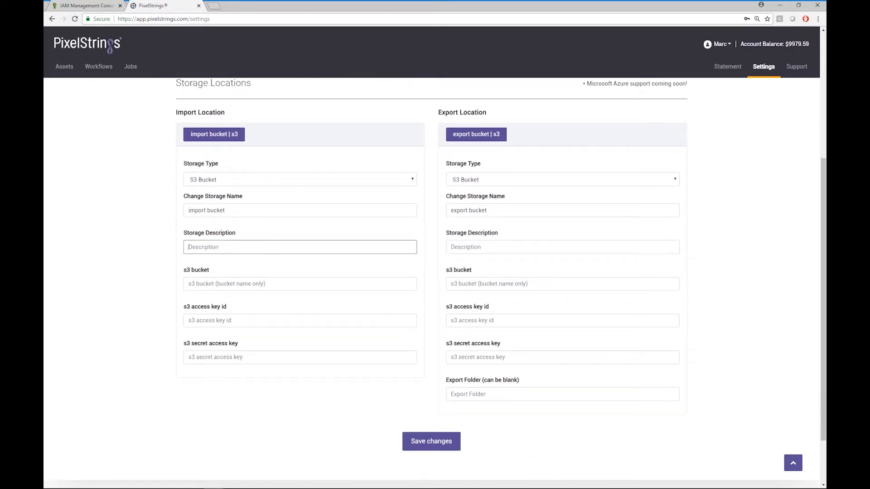
pyautogui.write('pixelstrings inport bucket')
pyautogui.click(563, 247)
pyautogui.write('pixelstri')
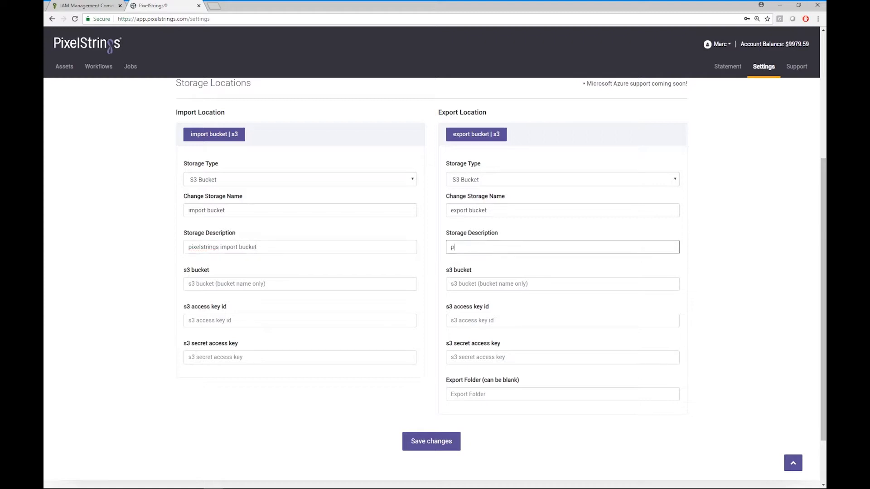
pyautogui.write('ngs exp')
pyautogui.press('BackSpace')
pyautogui.press('BackSpace')
pyautogui.write('xport bucket')
# Step: Enter pixelstrings-input-bucket as the s3 bucket for the import location and copy it to the export location
pyautogui.click(204, 284)
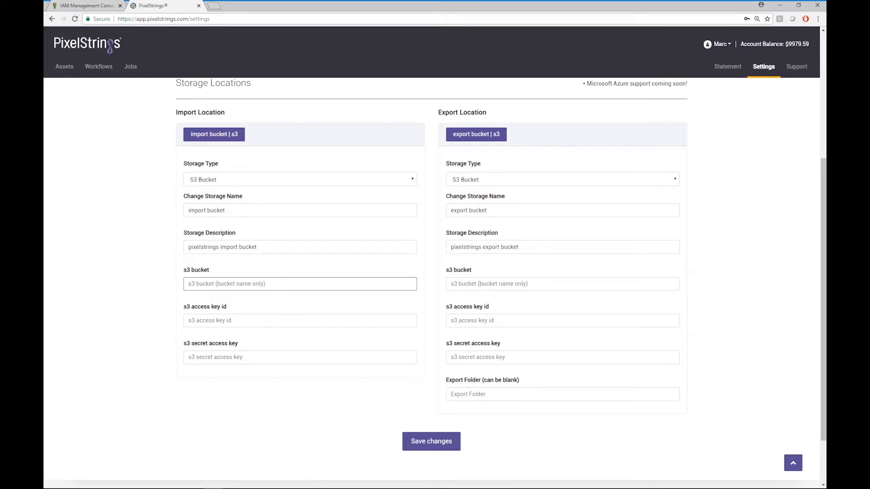
pyautogui.write('pixelstrings-input-bucket')
pyautogui.hotkey('ctrl', 'a')
pyautogui.hotkey('ctrl', 'c')
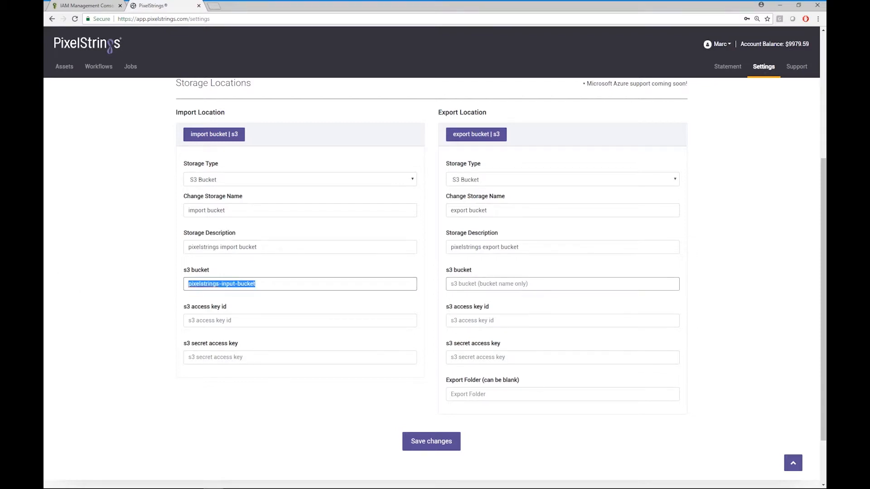
pyautogui.click(451, 284)
pyautogui.hotkey('ctrl', 'v')
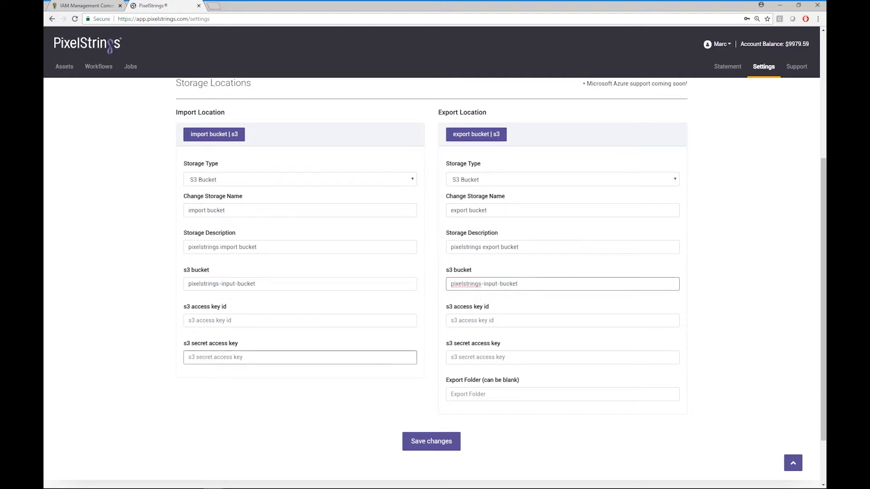
# Step: Switch to the AWS console and copy the access key ID of the pixelstrings_access user
pyautogui.click(190, 321)
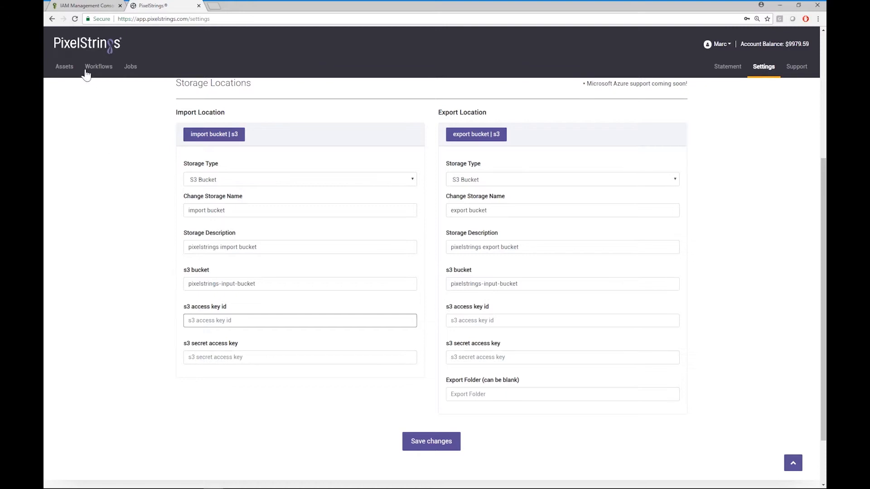
pyautogui.click(86, 5)
pyautogui.click(684, 286)
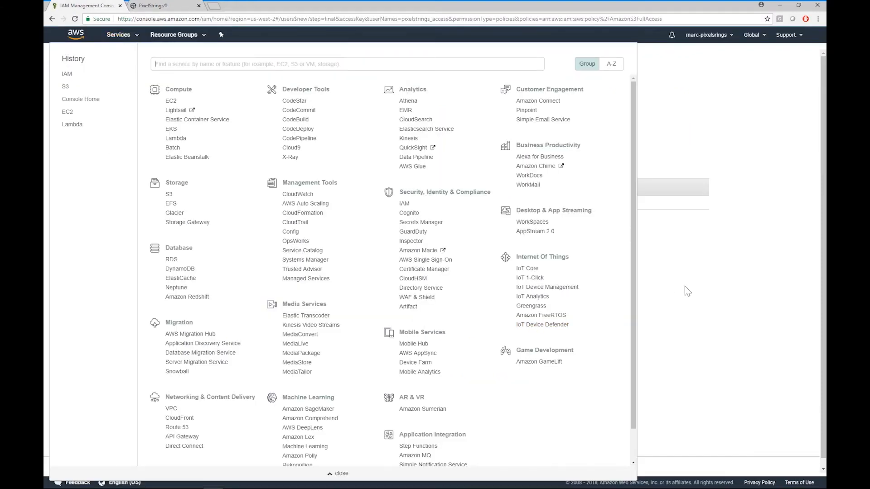
pyautogui.moveTo(488, 203); pyautogui.dragTo(557, 208)
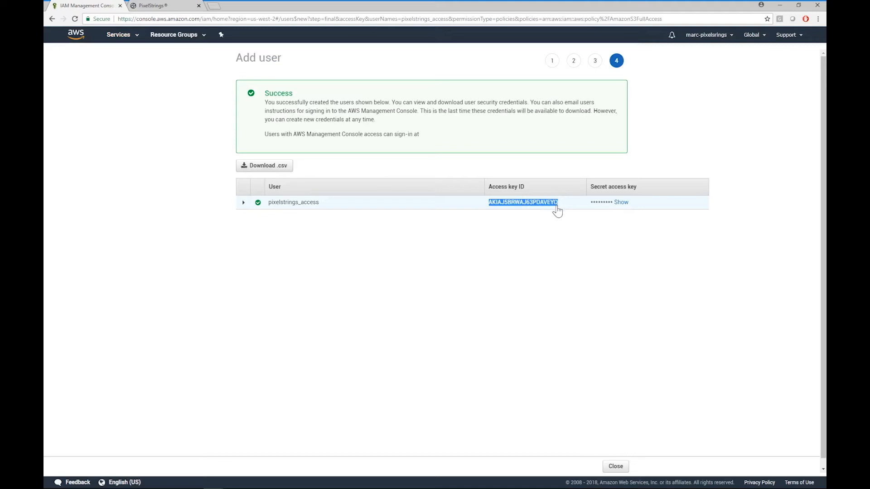
# Step: Switch to PixelStrings and paste the copied key into the s3 access key id fields of the import and export locations
pyautogui.click(169, 9)
pyautogui.click(240, 316)
pyautogui.hotkey('ctrl', 'v')
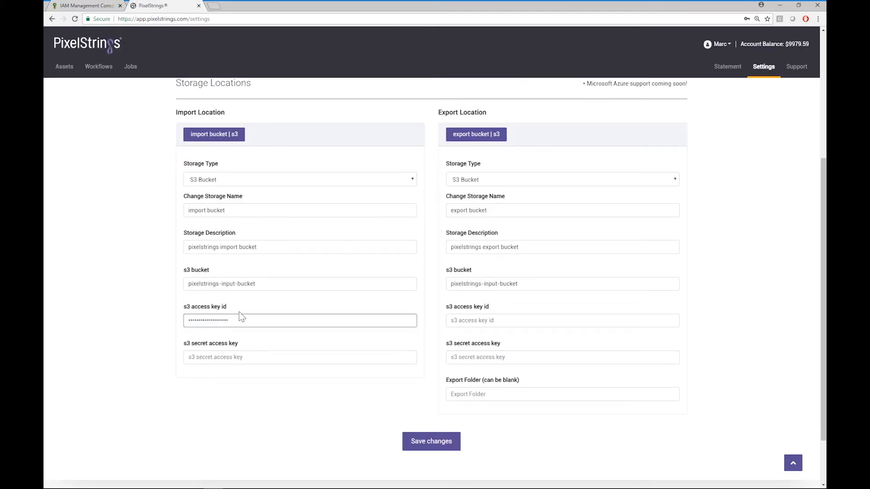
pyautogui.click(110, 289)
pyautogui.click(526, 321)
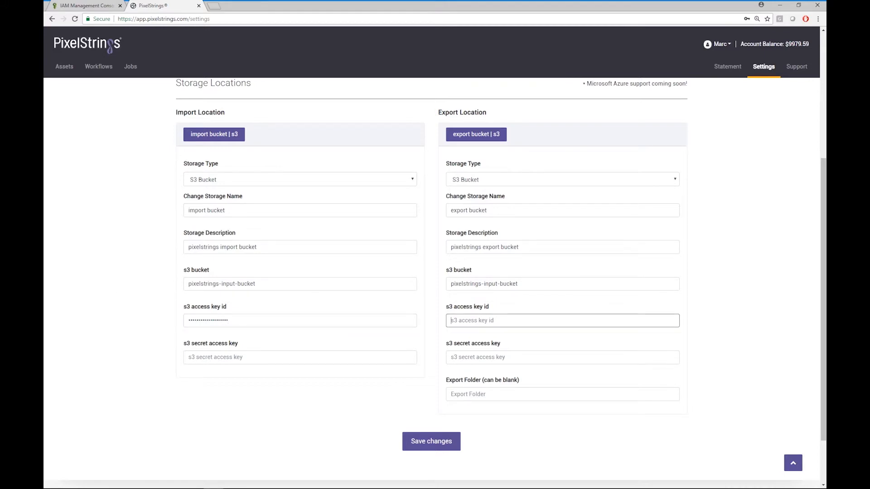
pyautogui.hotkey('ctrl', 'v')
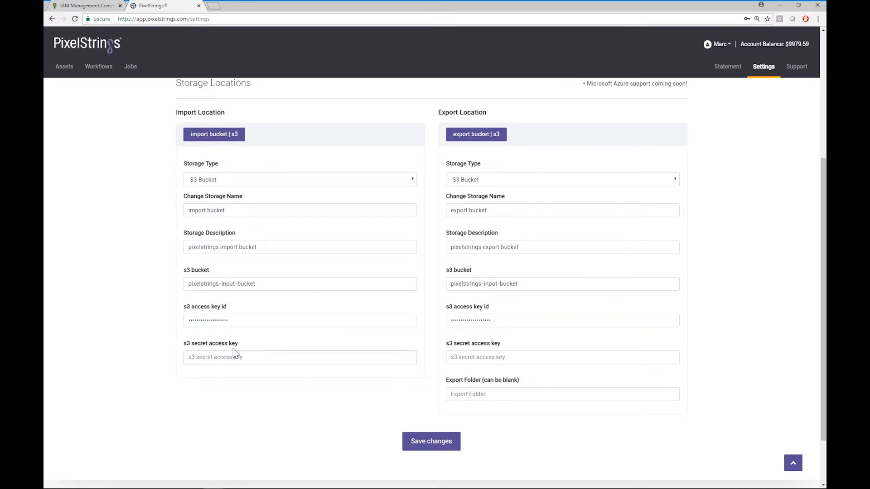
# Step: Switch to the AWS console and copy the pixelstrings_access user's secret access key
pyautogui.click(234, 352)
pyautogui.click(82, 6)
pyautogui.click(614, 236)
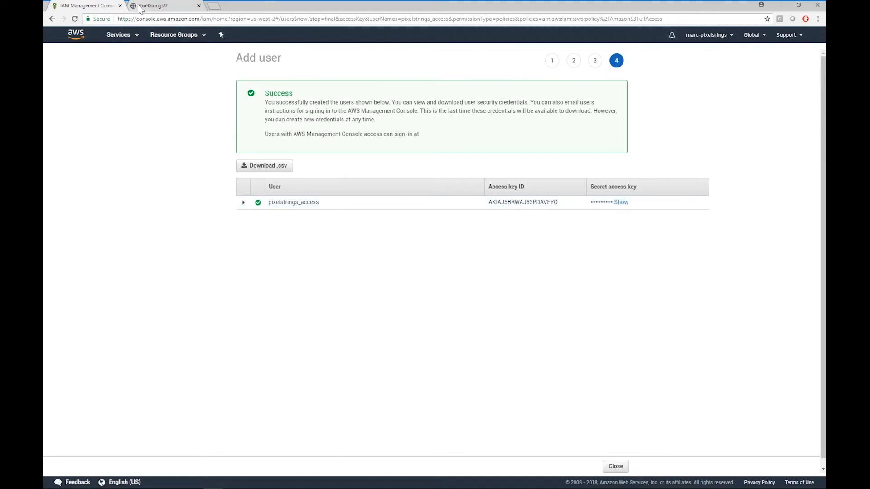
# Step: Switch to PixelStrings and paste the copied secret into the s3 secret access key fields of the import and export locations
pyautogui.click(152, 5)
pyautogui.click(210, 356)
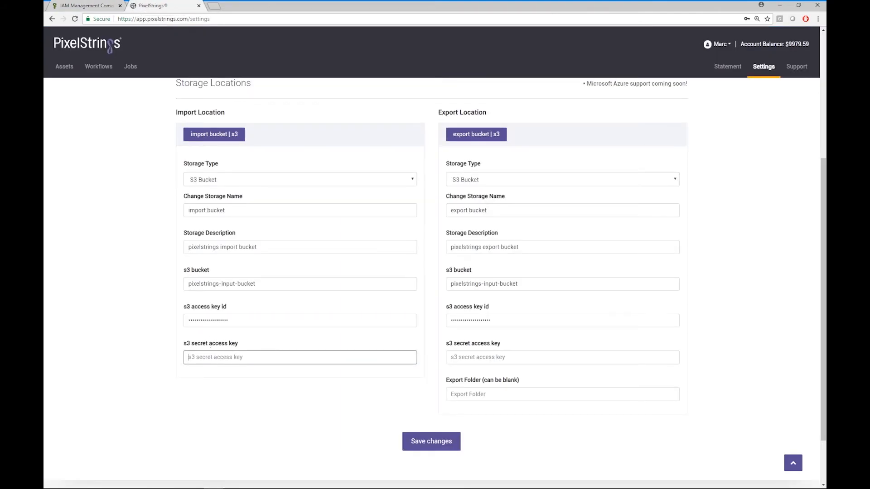
pyautogui.hotkey('ctrl', 'v')
pyautogui.click(482, 357)
pyautogui.hotkey('ctrl', 'v')
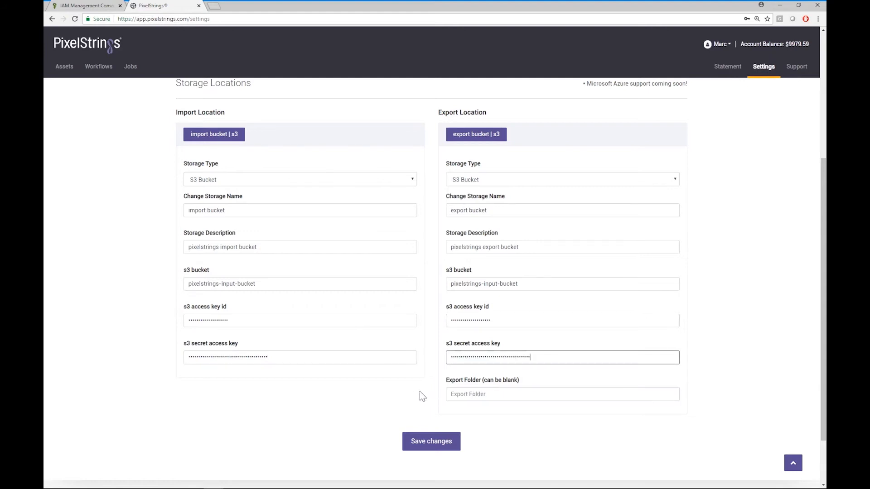
# Step: Set the export folder to "exports" and save the storage location changes
pyautogui.click(453, 395)
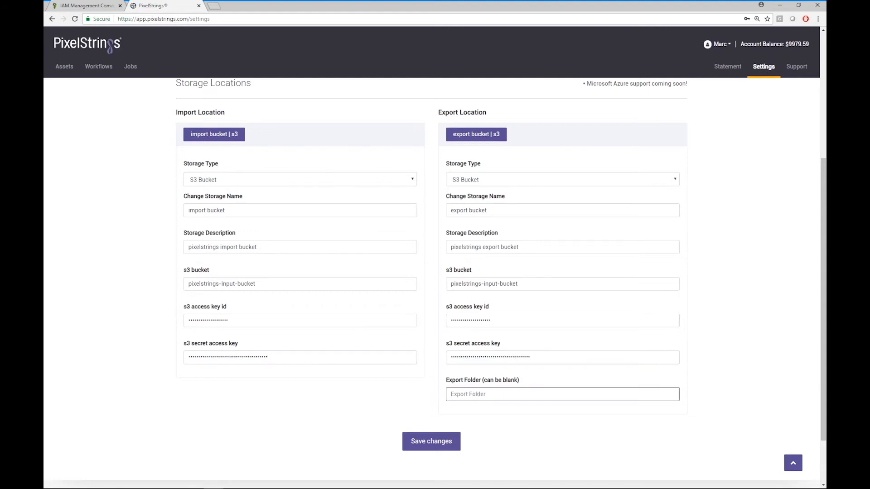
pyautogui.write('exports')
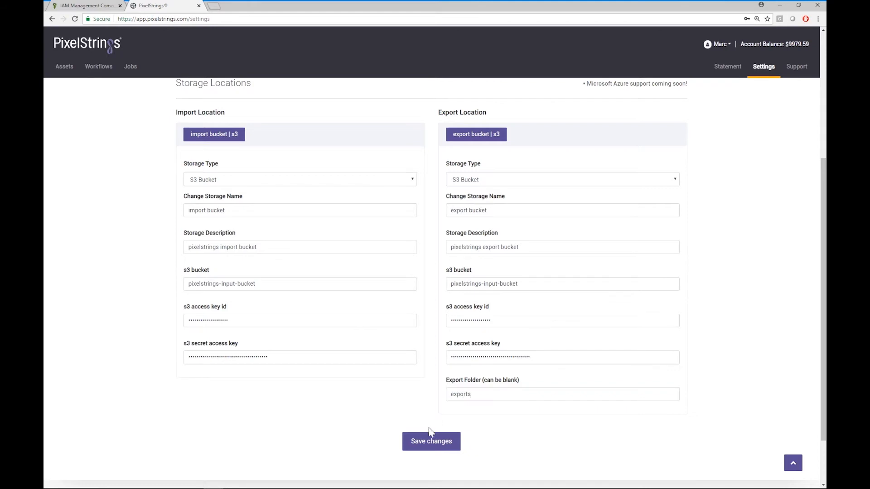
pyautogui.click(433, 445)
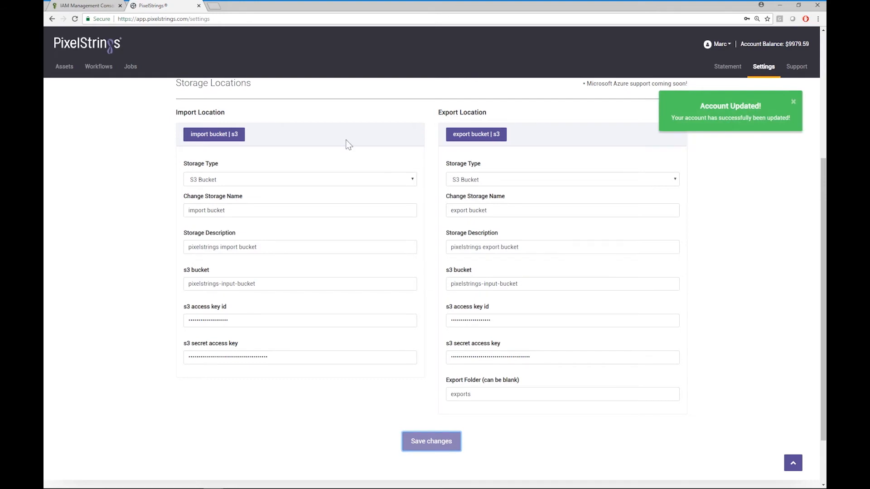
# Step: Submit a job from the cloud assets for Sample_file.mov using the DNxHD220x-29iHD [Built-in] workflow
pyautogui.click(63, 68)
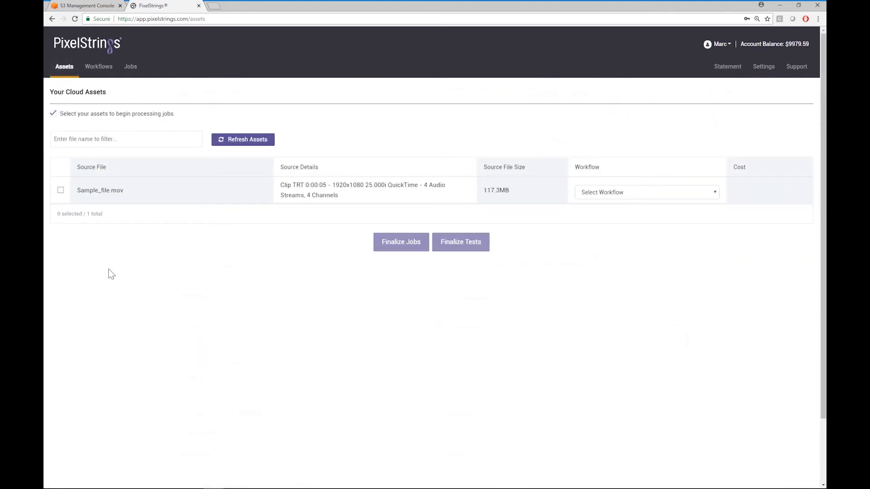
pyautogui.click(61, 190)
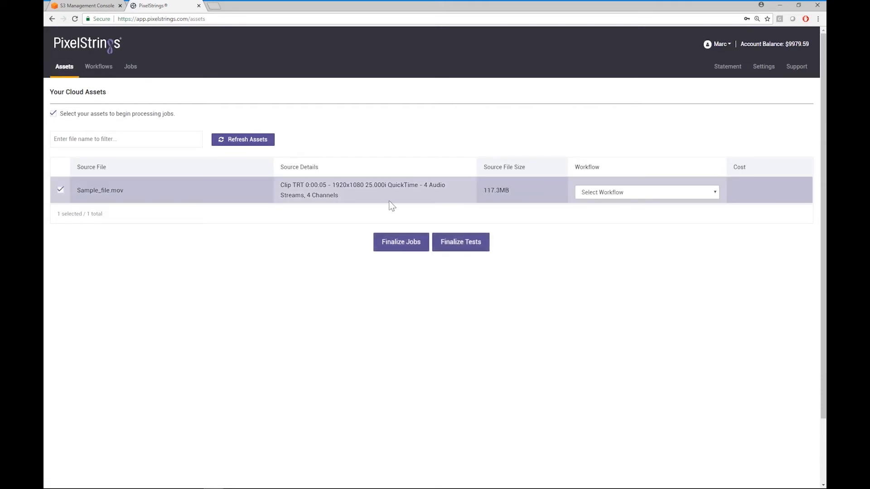
pyautogui.click(610, 192)
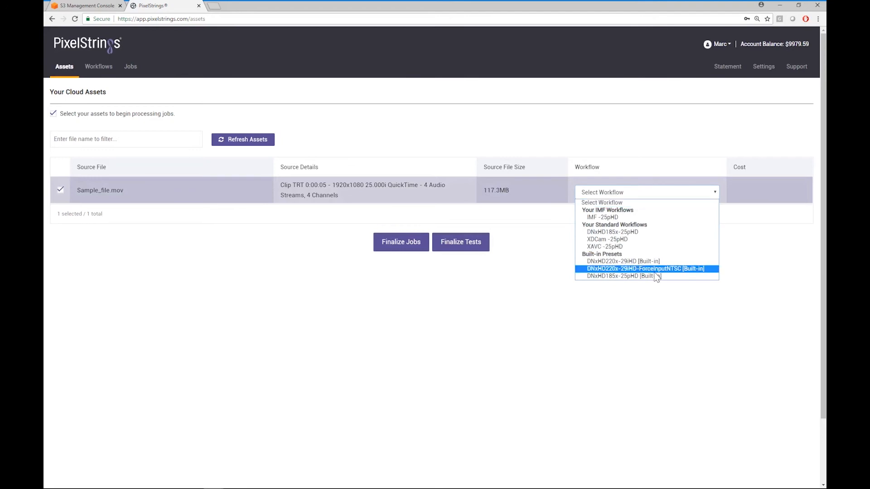
pyautogui.click(655, 262)
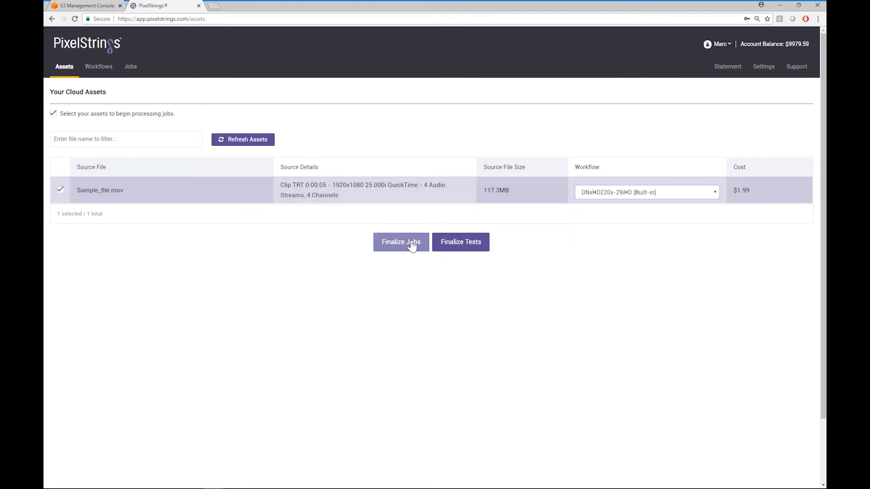
pyautogui.click(412, 244)
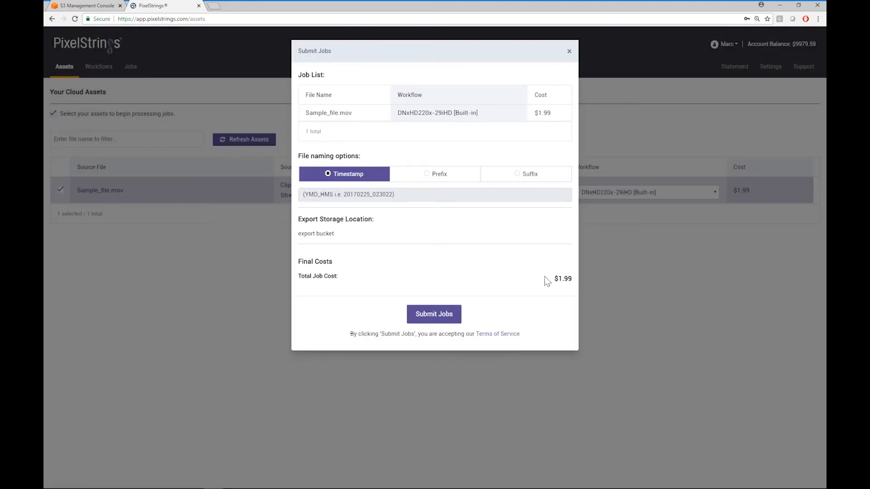
pyautogui.click(425, 314)
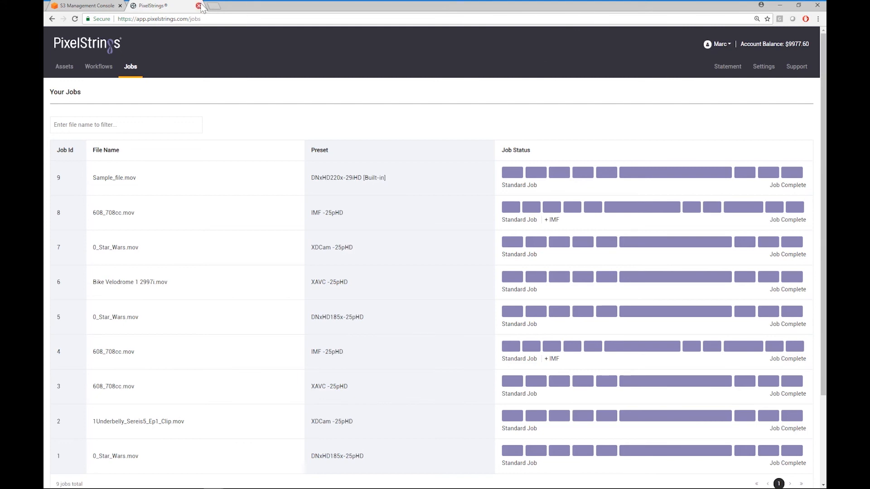
# Step: Switch to the S3 console, refresh pixelstrings-input-bucket and open its exports folder to check for the job's output
pyautogui.click(83, 6)
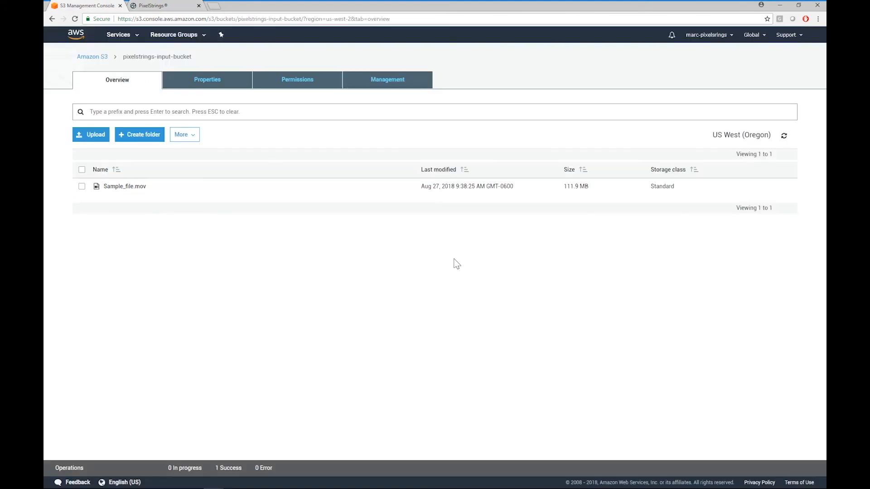
pyautogui.click(785, 137)
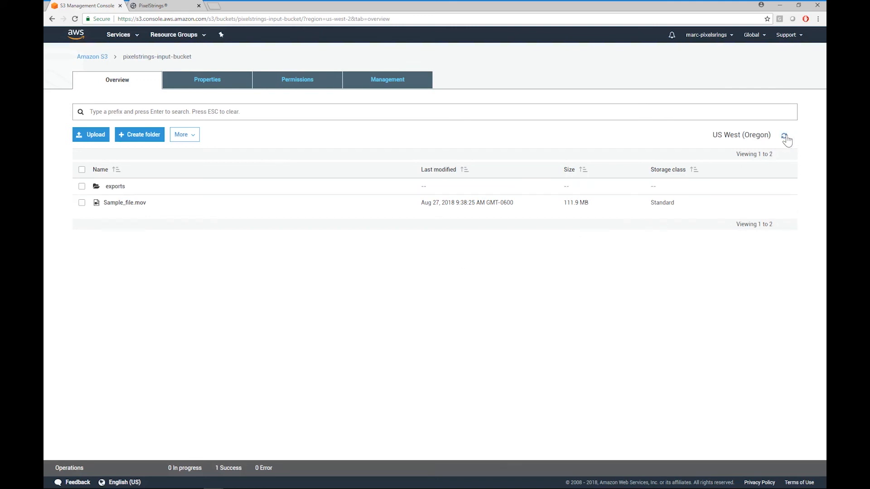
pyautogui.click(114, 187)
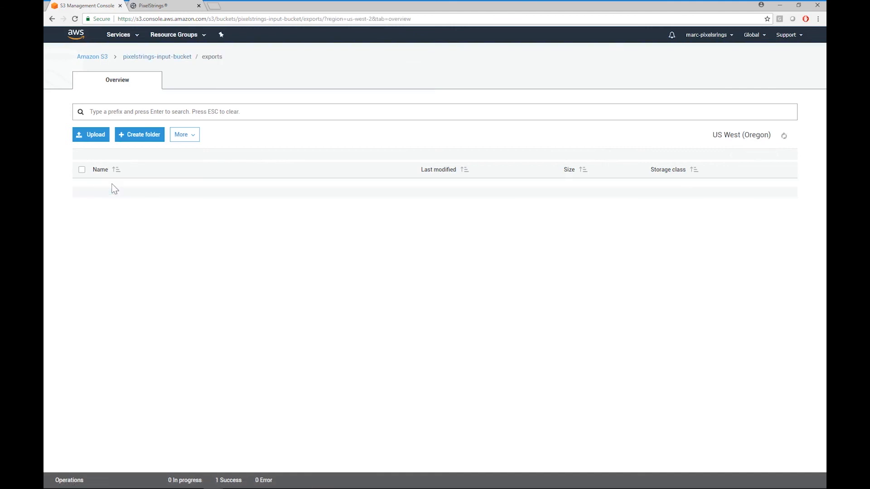